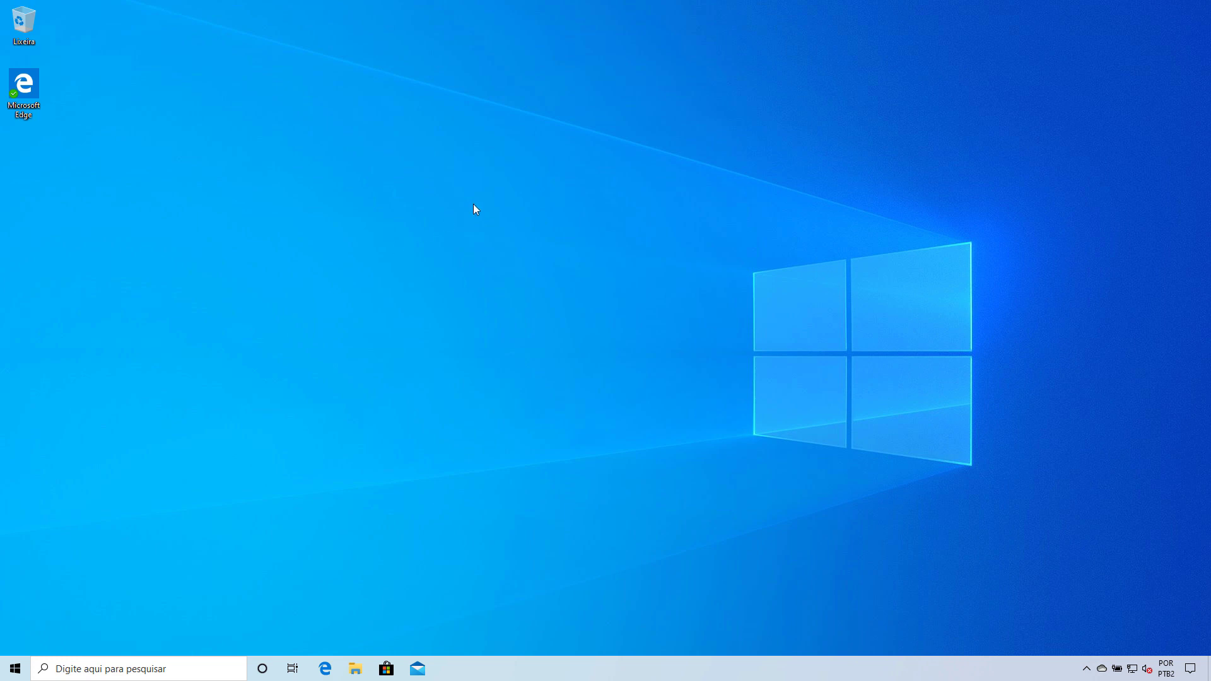
# Open the Otimização de Entrega settings through the advanced options of Windows Update.
pyautogui.click(15, 669)
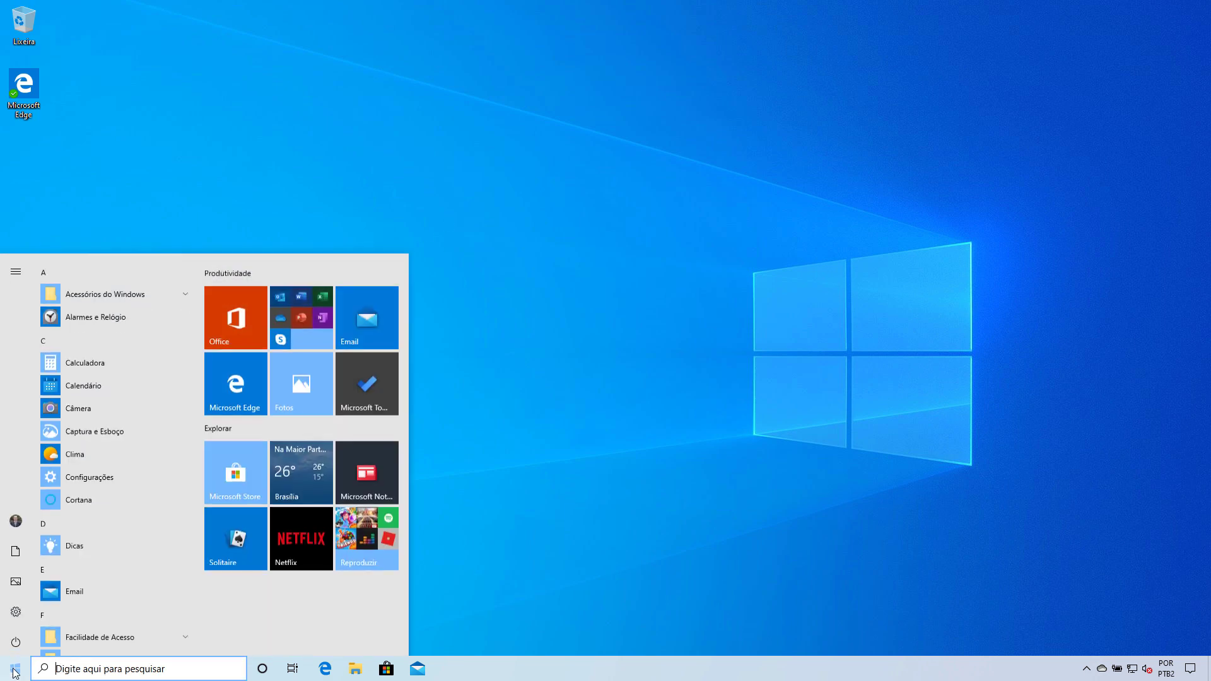
pyautogui.click(17, 610)
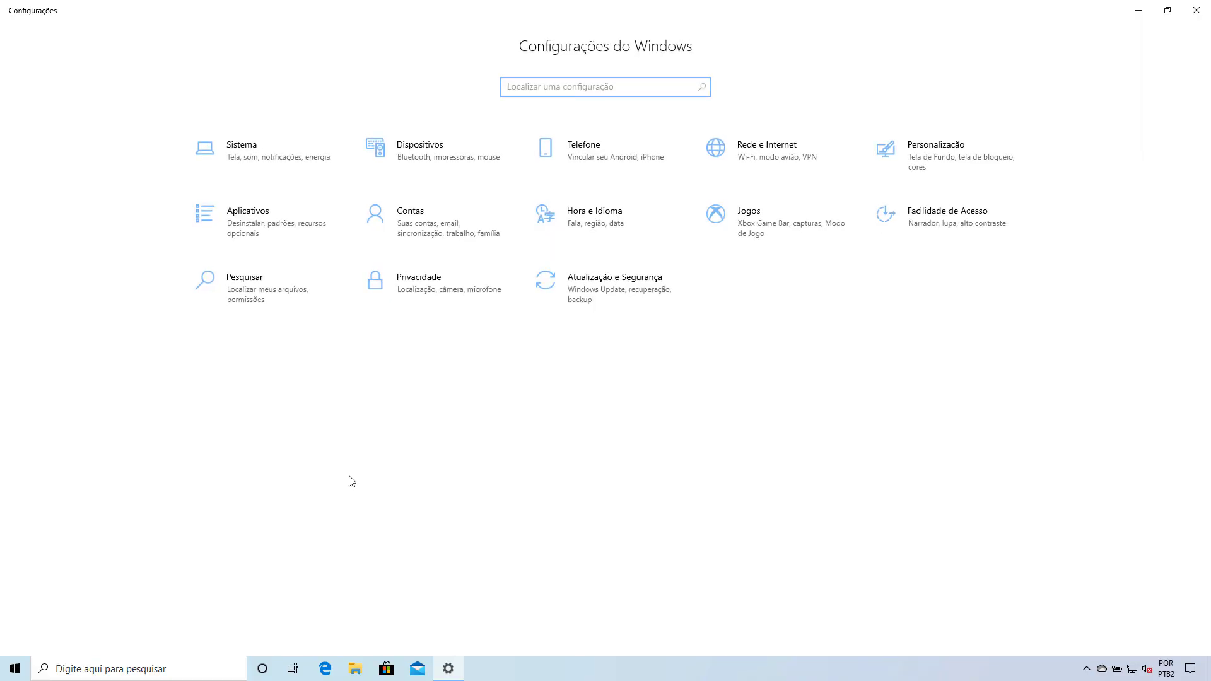
pyautogui.click(643, 298)
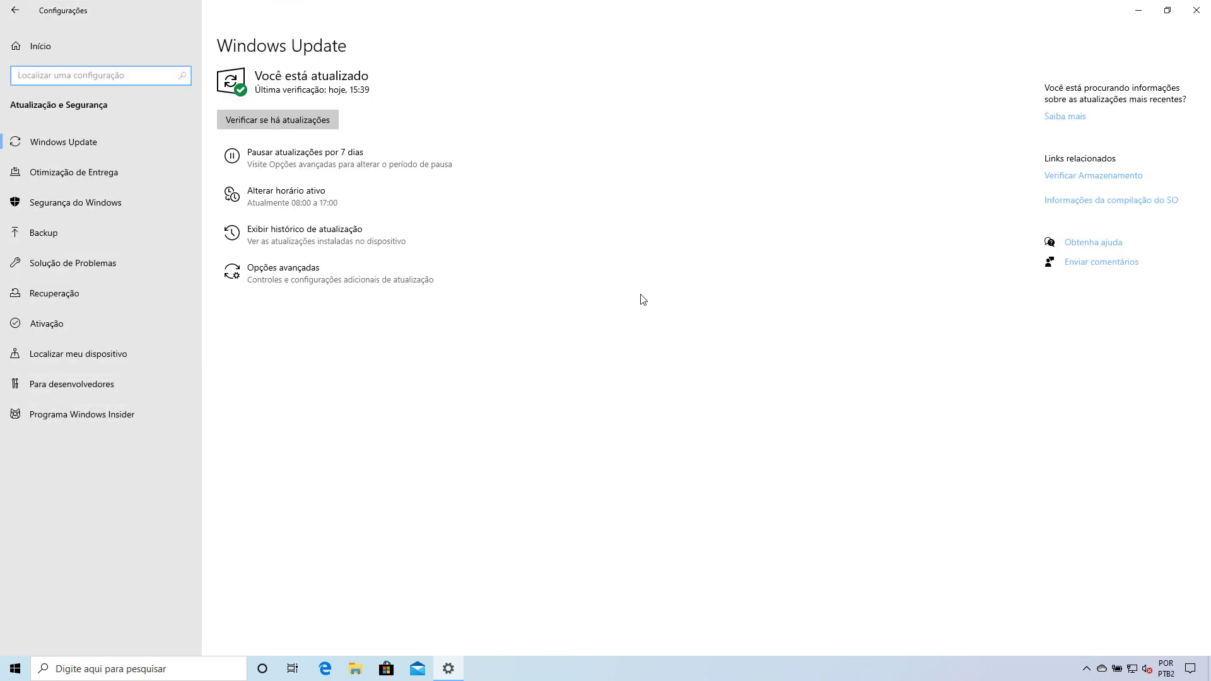
pyautogui.click(270, 279)
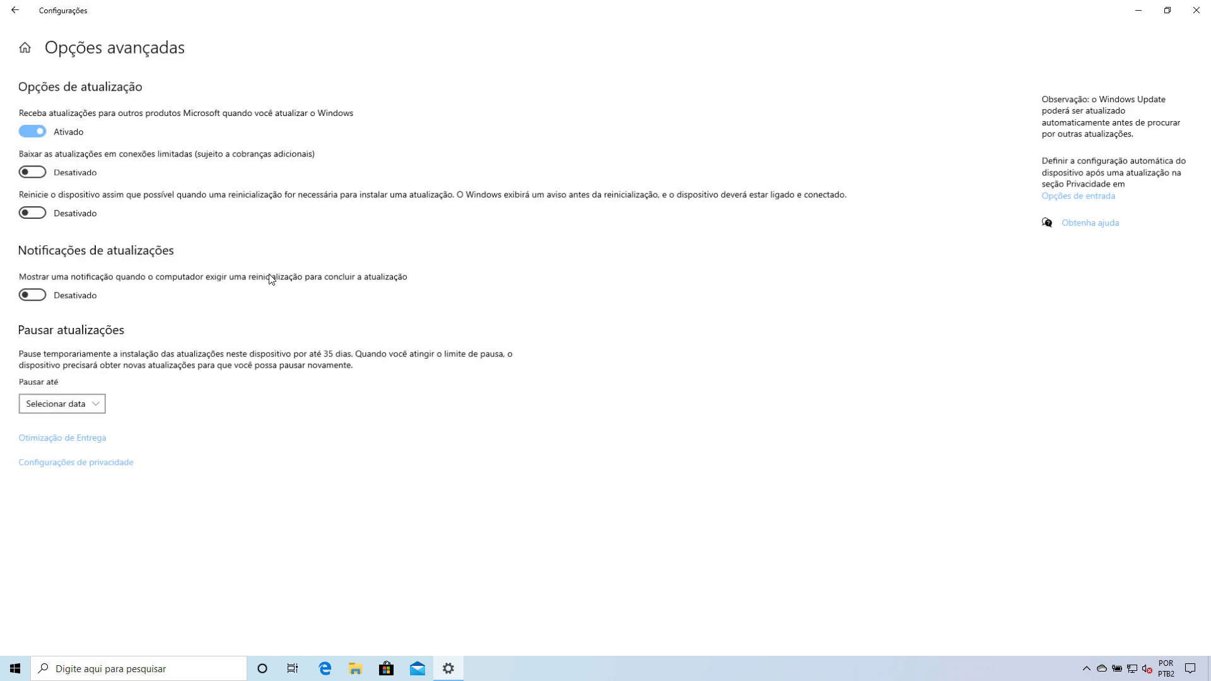
pyautogui.click(61, 440)
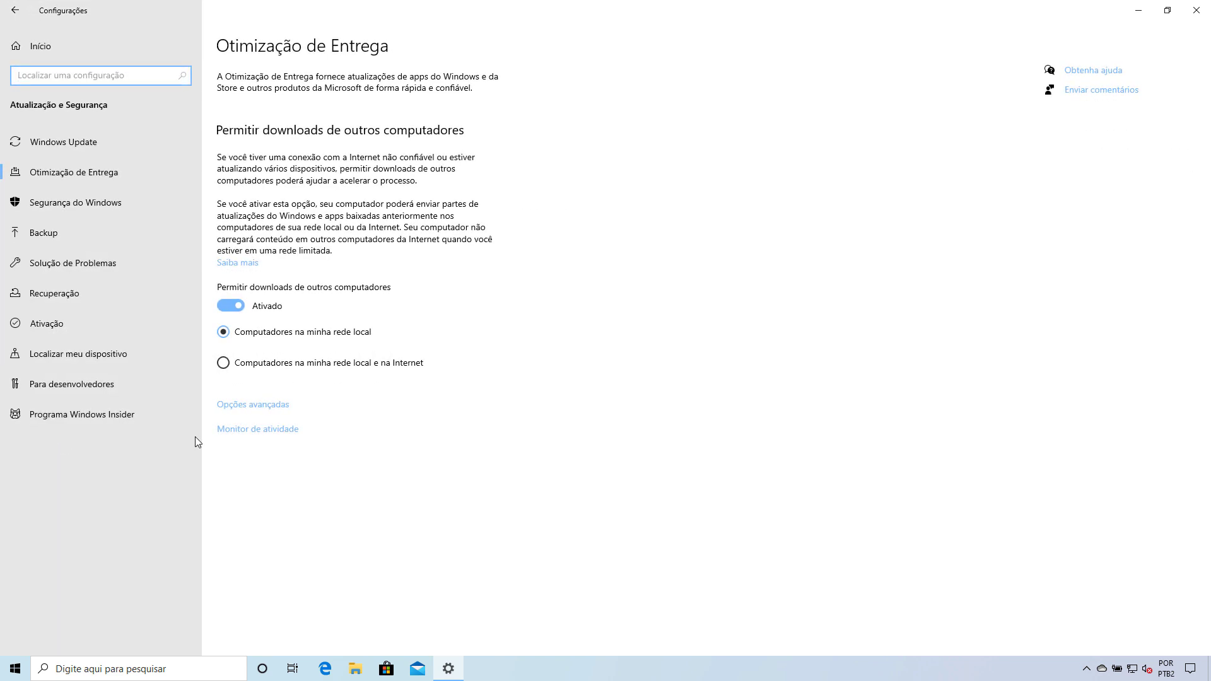
# Review the download and upload bandwidth limits in the advanced options of Otimização de Entrega, and return to its main page.
pyautogui.click(265, 413)
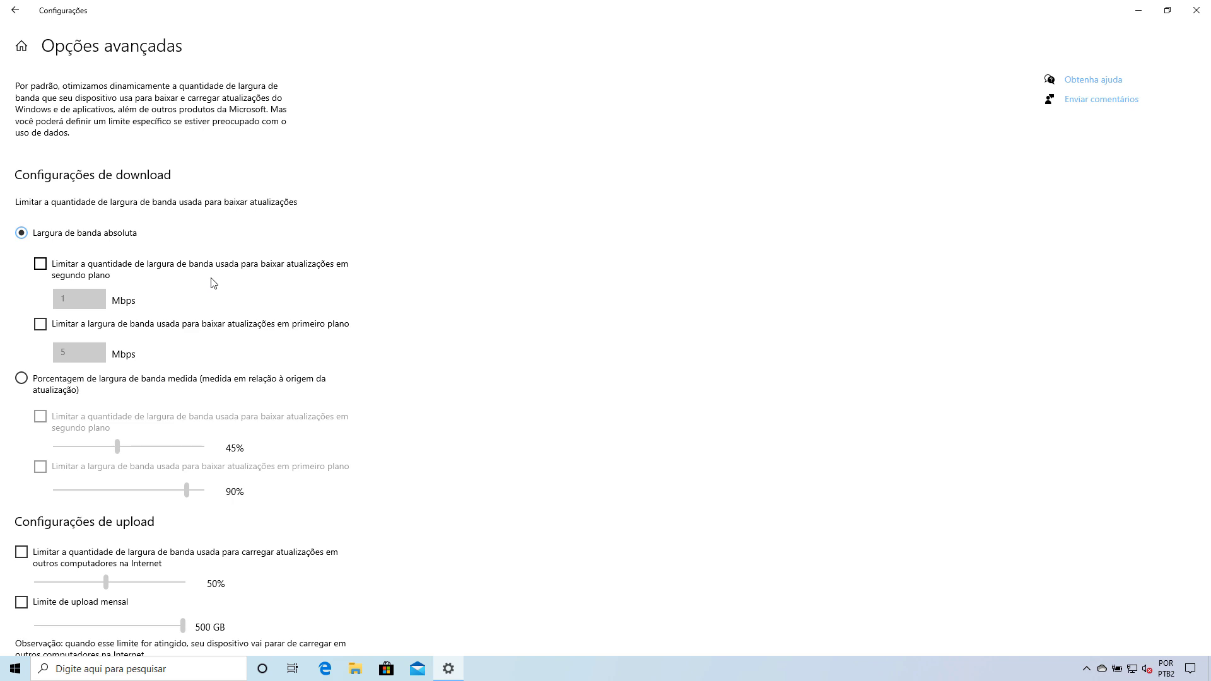
pyautogui.scroll(-2, 511, 321)
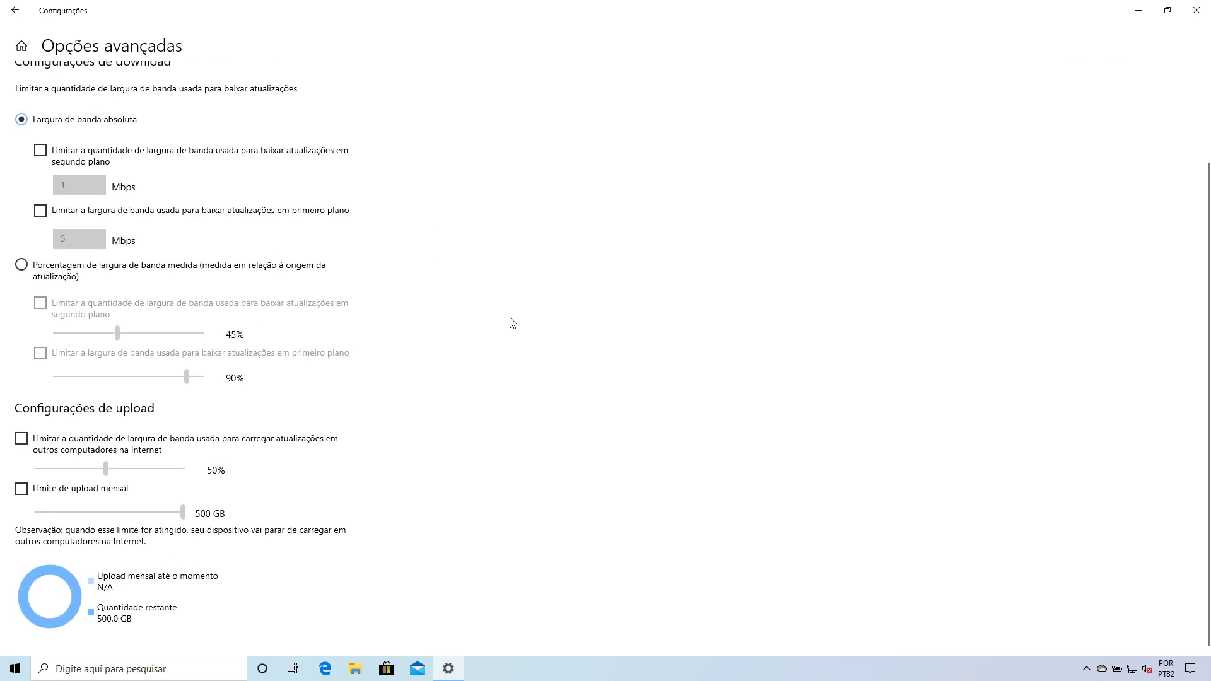
pyautogui.scroll(2, 511, 322)
pyautogui.click(15, 10)
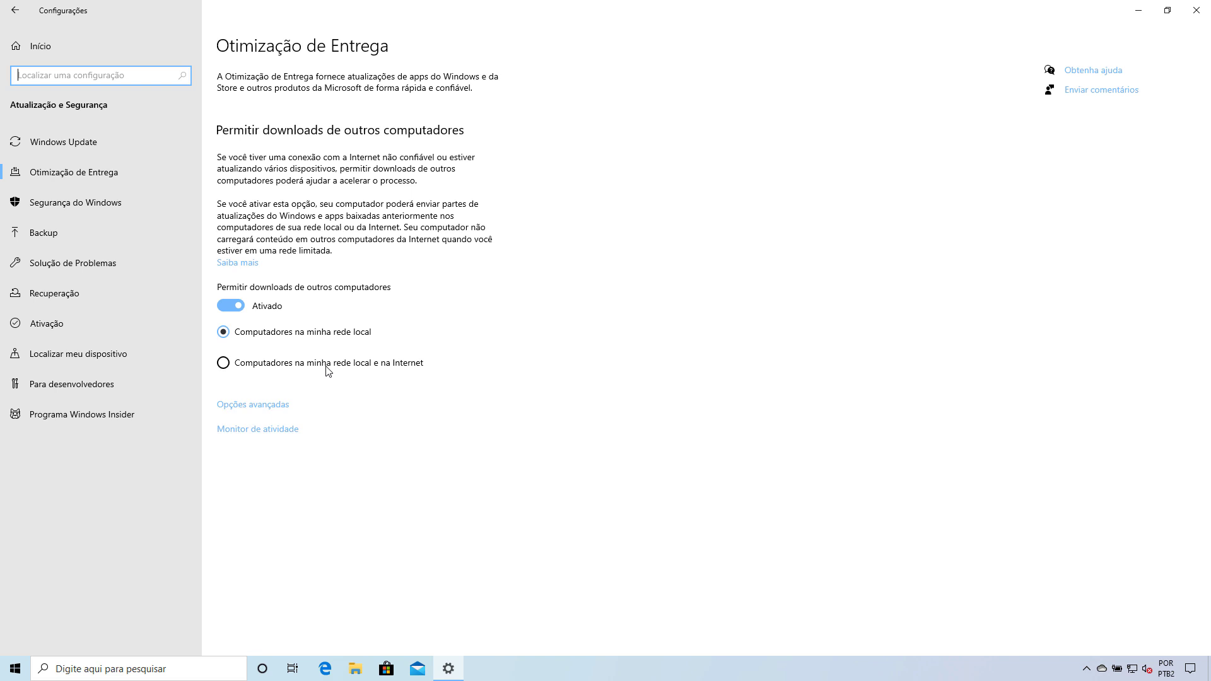
# Leave downloads from other computers set to "Computadores na minha rede local" and reopen the advanced options of Otimização de Entrega.
pyautogui.click(371, 369)
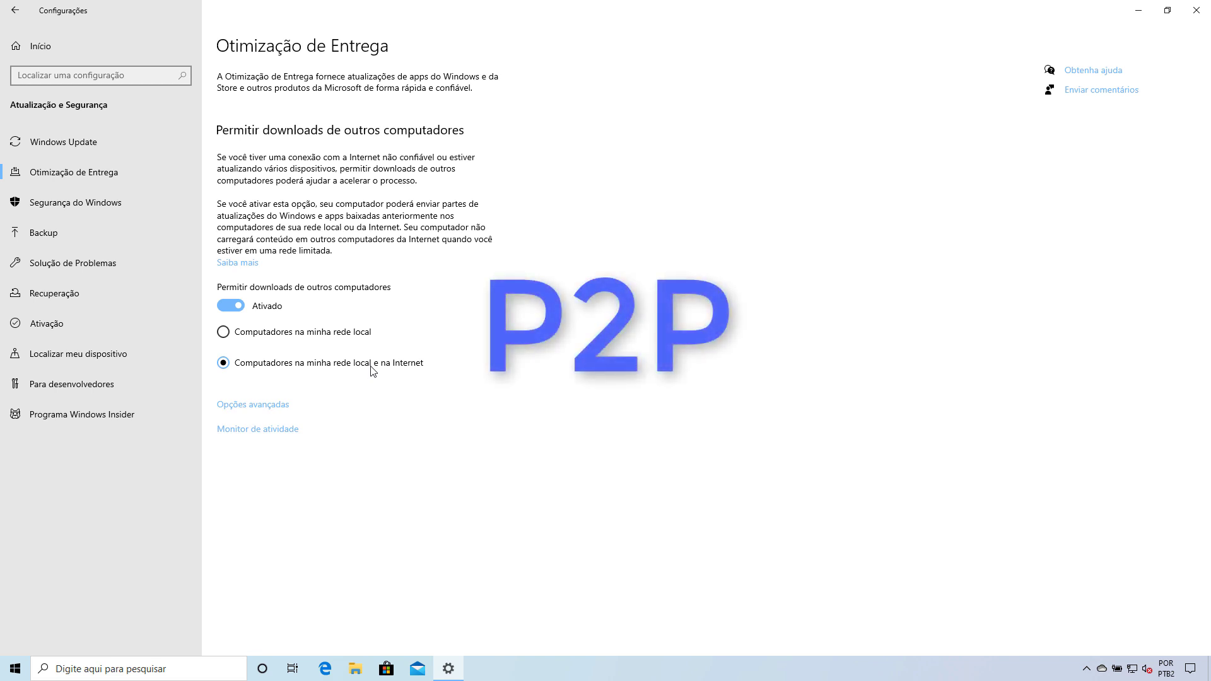
pyautogui.click(359, 334)
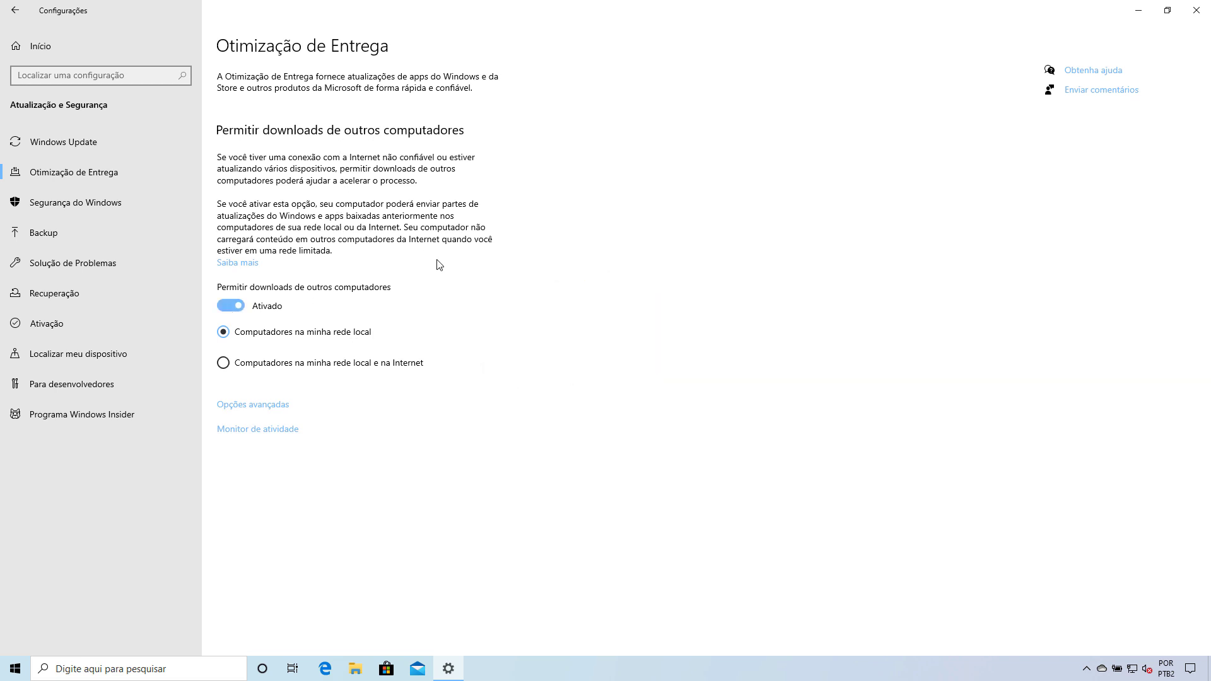
pyautogui.click(256, 406)
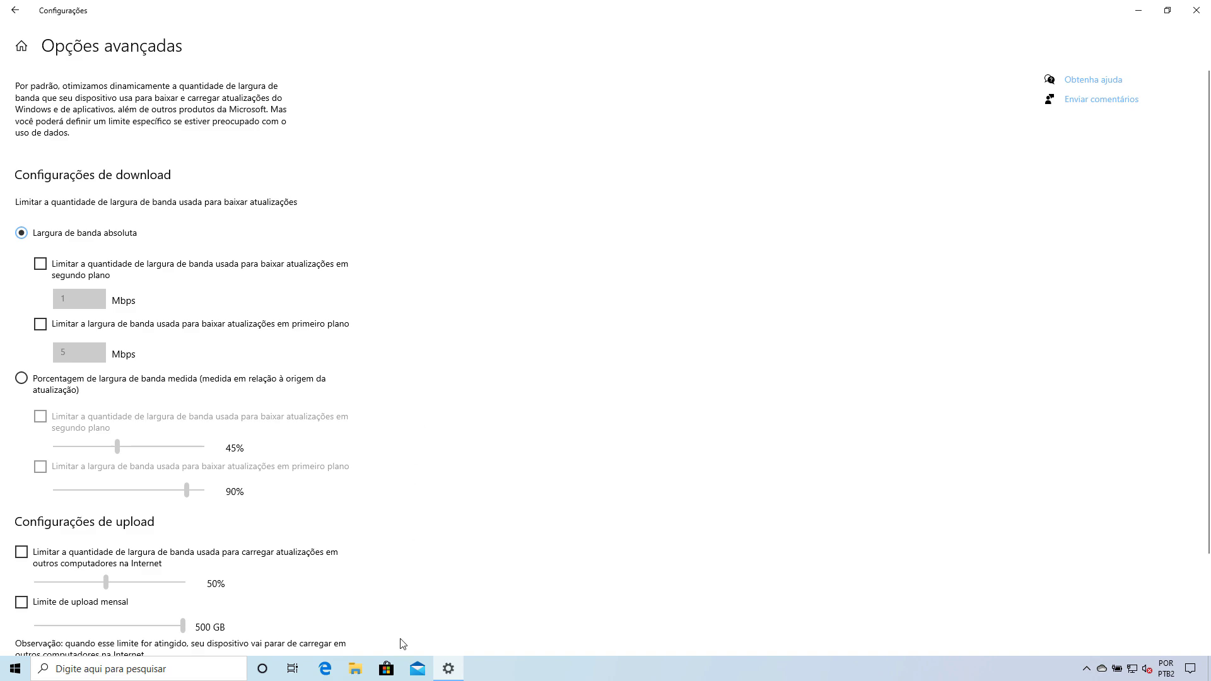
# Switch to the Microsoft Store and open the Asphalt 9: Legends page from the popular free games.
pyautogui.click(387, 670)
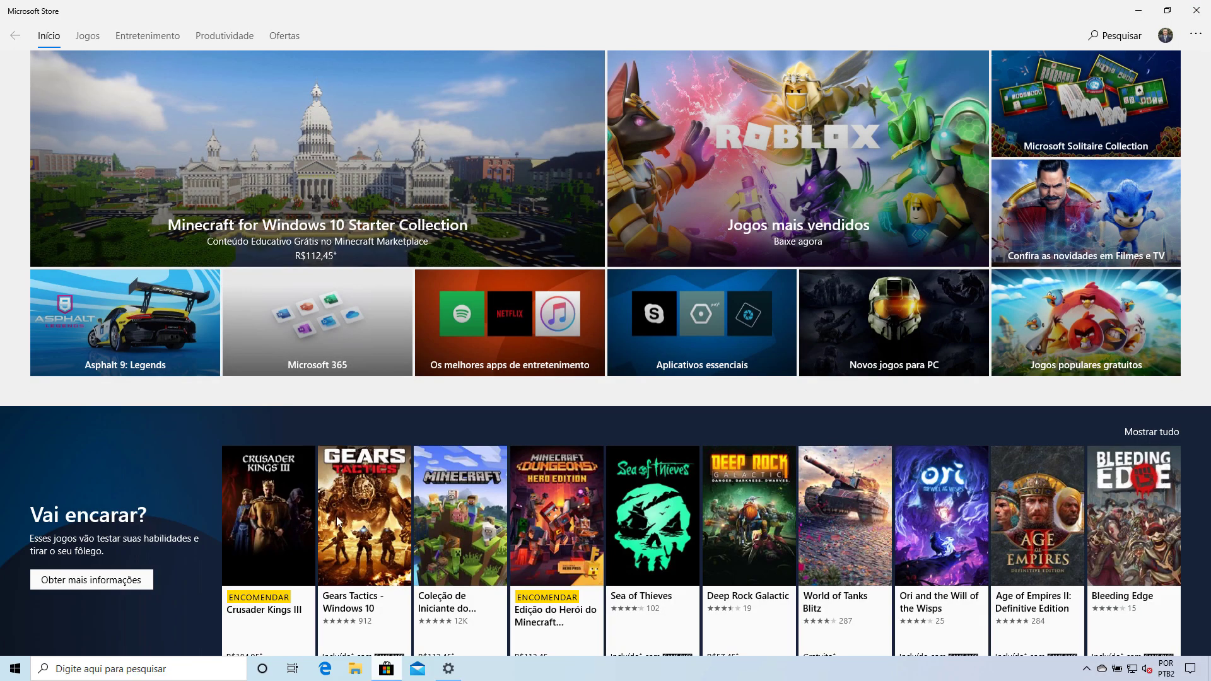
pyautogui.click(87, 37)
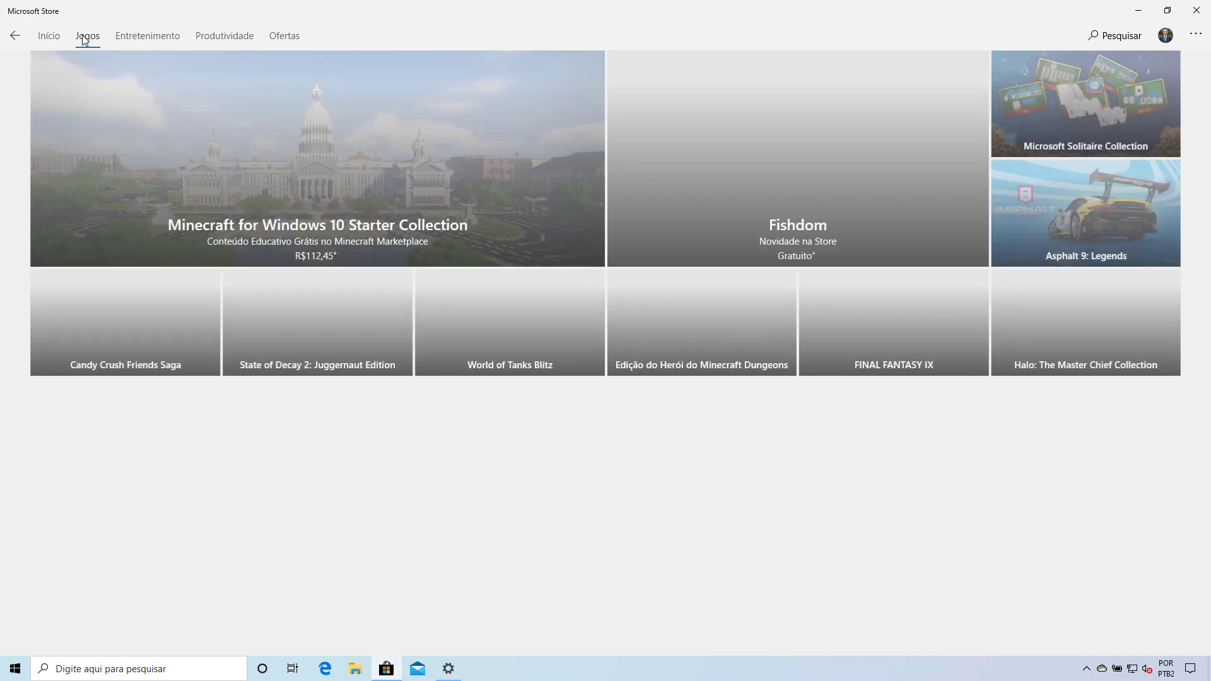
pyautogui.scroll(-7, 299, 514)
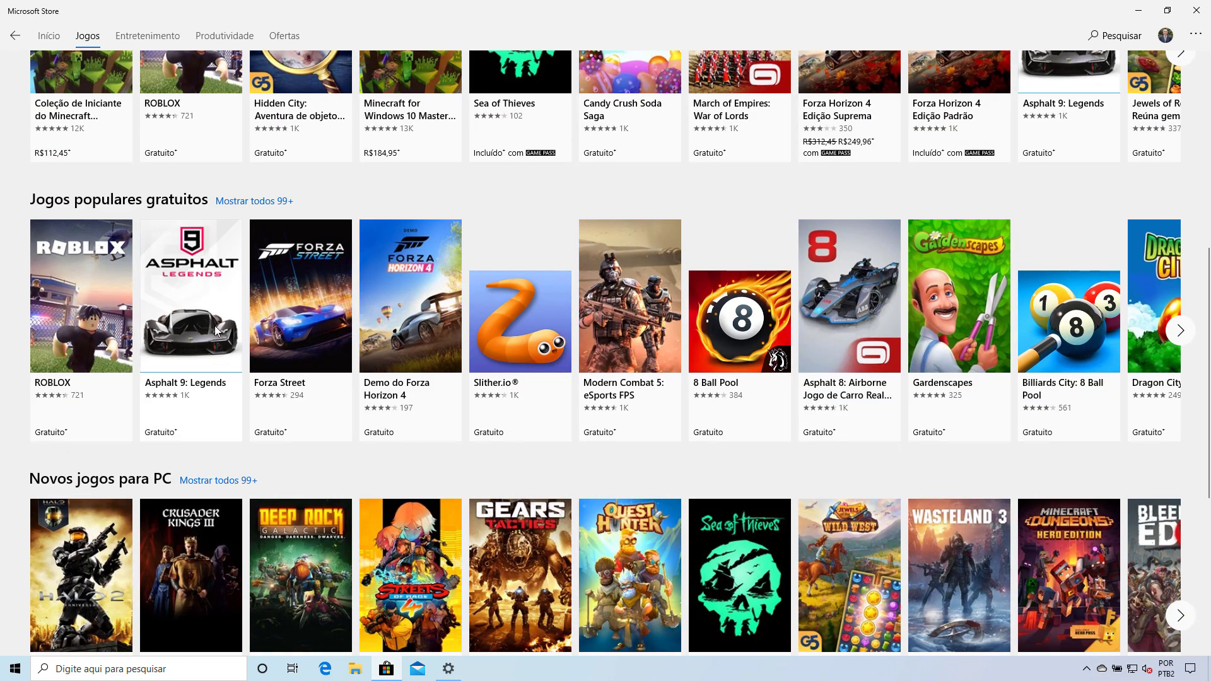
pyautogui.click(201, 300)
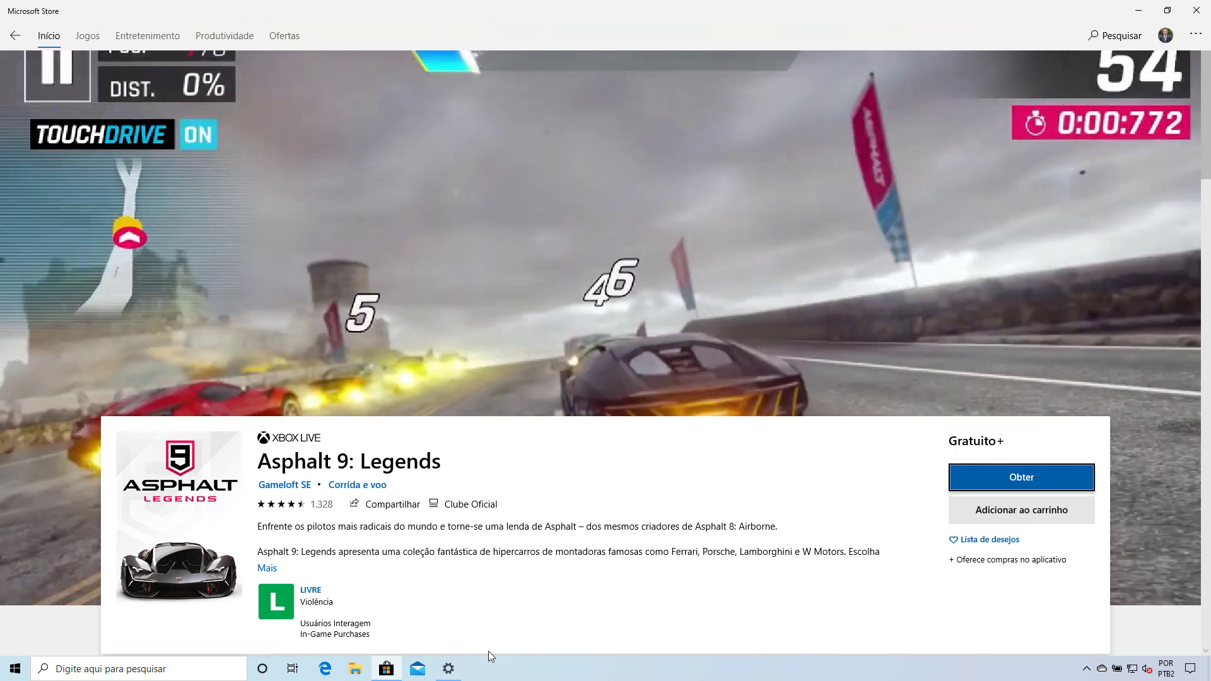
# Open Task Manager and display the Ethernet performance graph.
pyautogui.rightClick(512, 667)
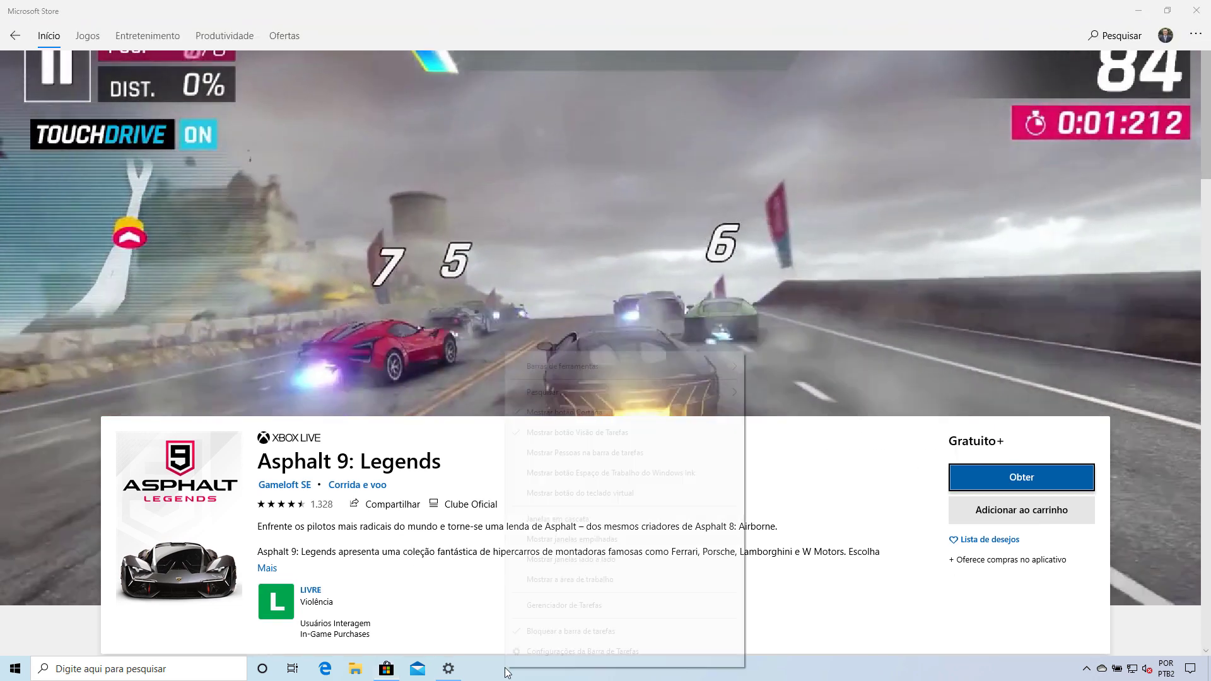
pyautogui.click(571, 607)
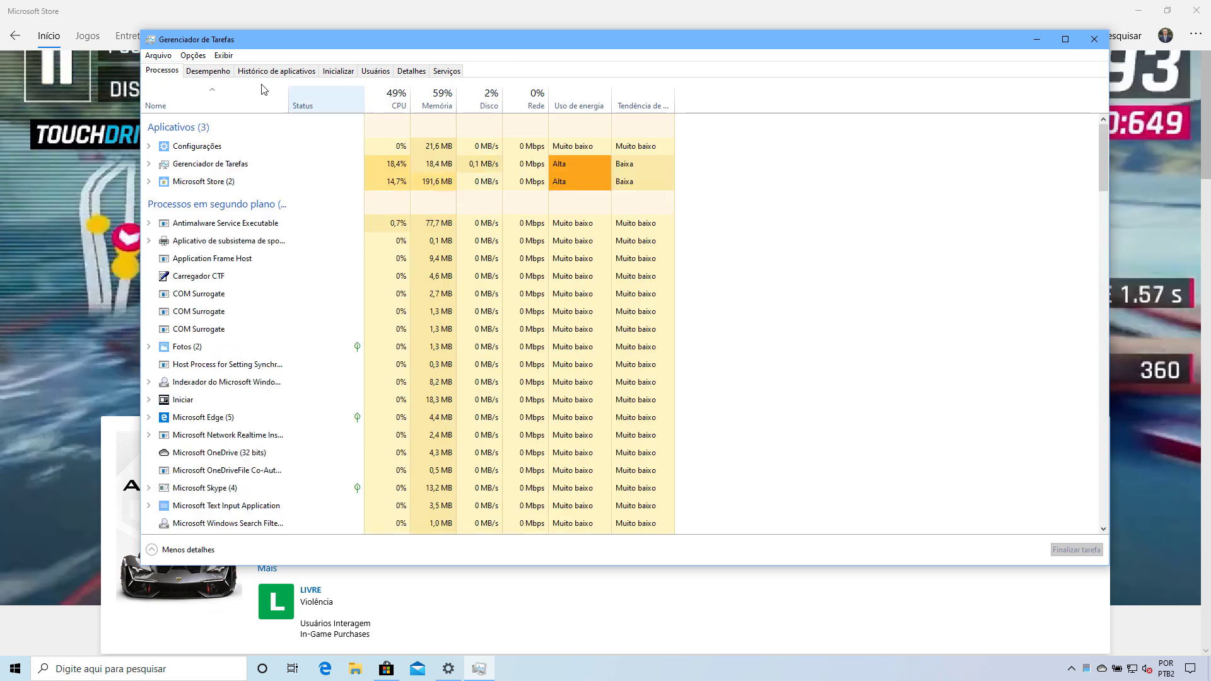
pyautogui.click(210, 71)
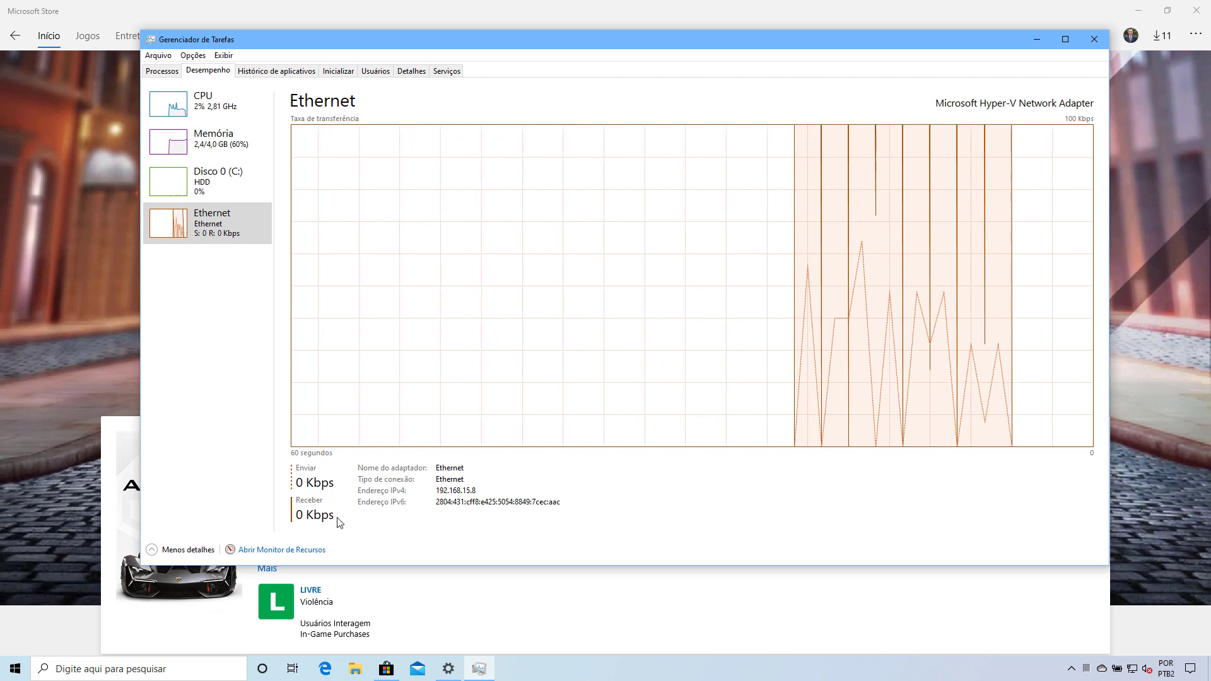
pyautogui.moveTo(744, 40); pyautogui.dragTo(780, 55)
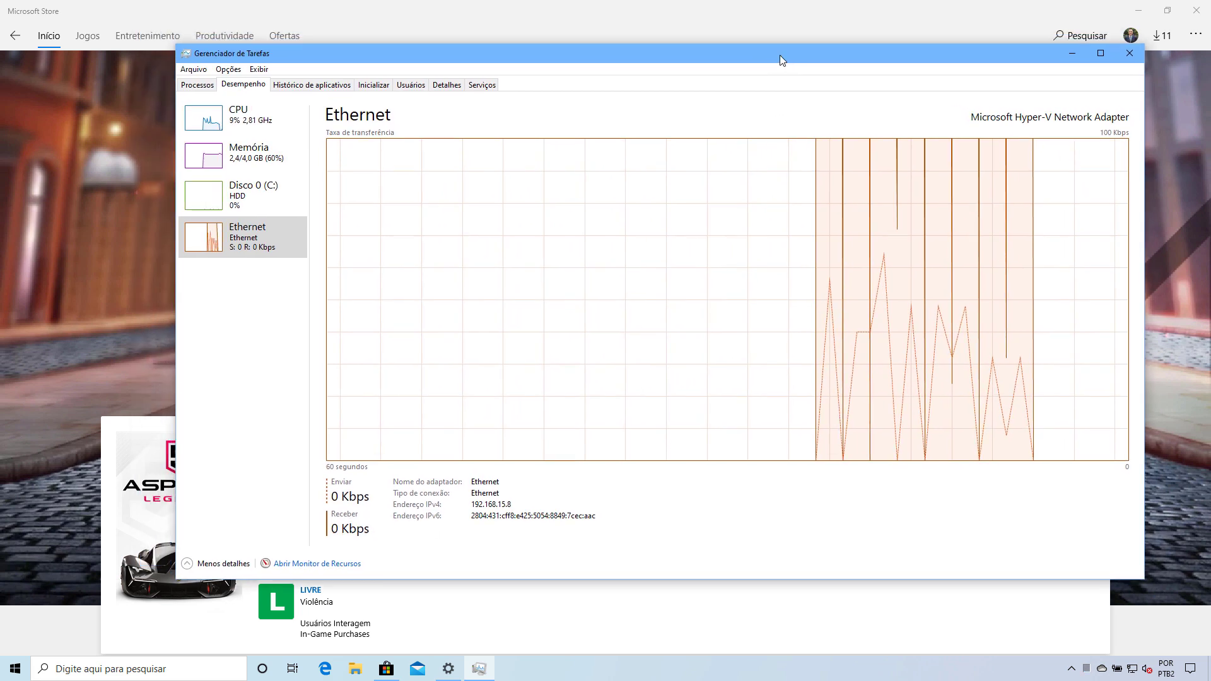
# Request the free games Asphalt 9: Legends and Modern Combat 5: eSports FPS in the Microsoft Store.
pyautogui.click(740, 21)
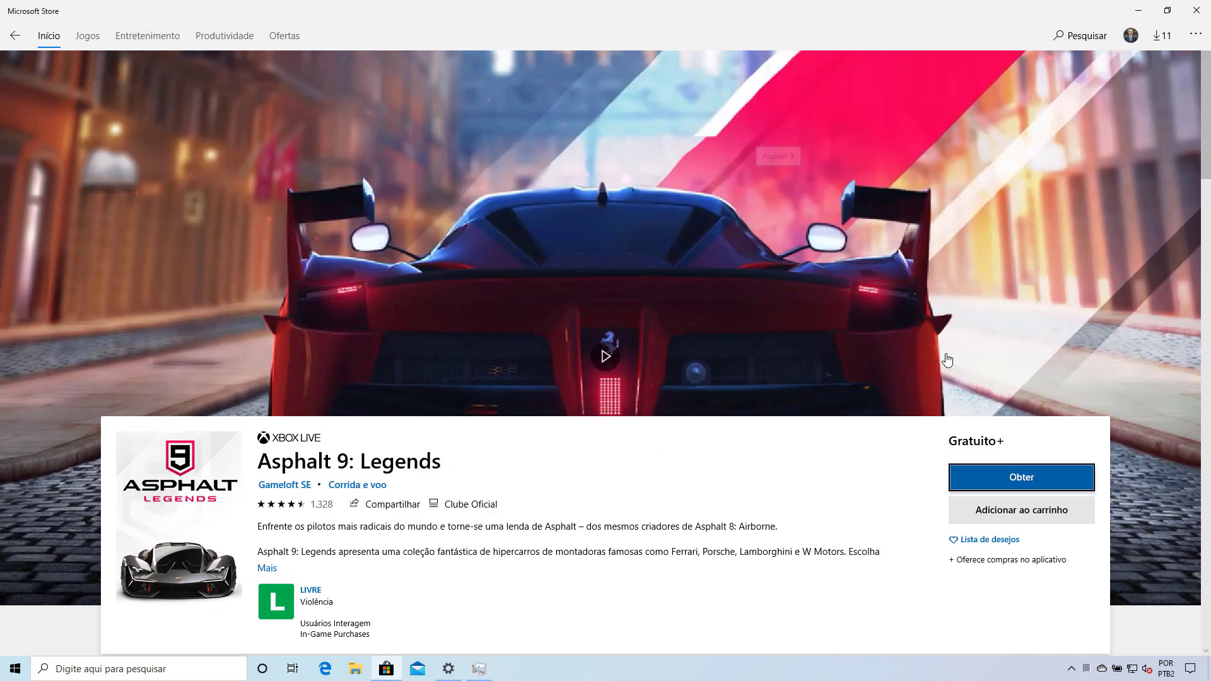
pyautogui.click(1028, 481)
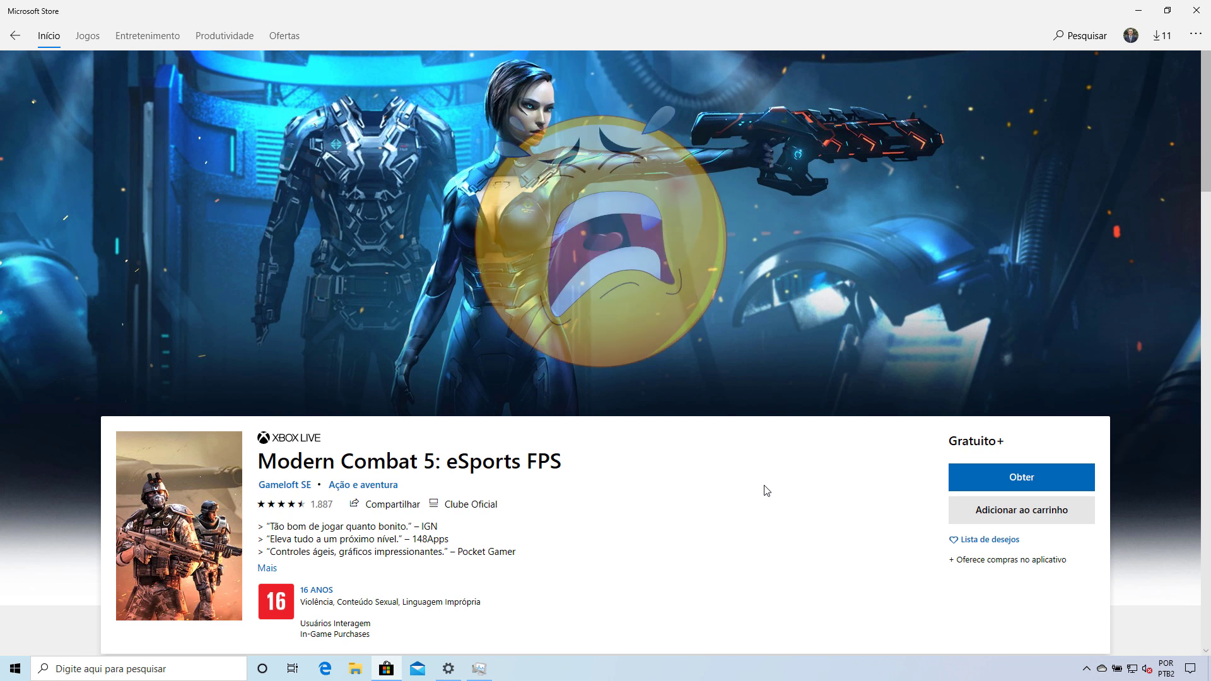
pyautogui.click(1057, 481)
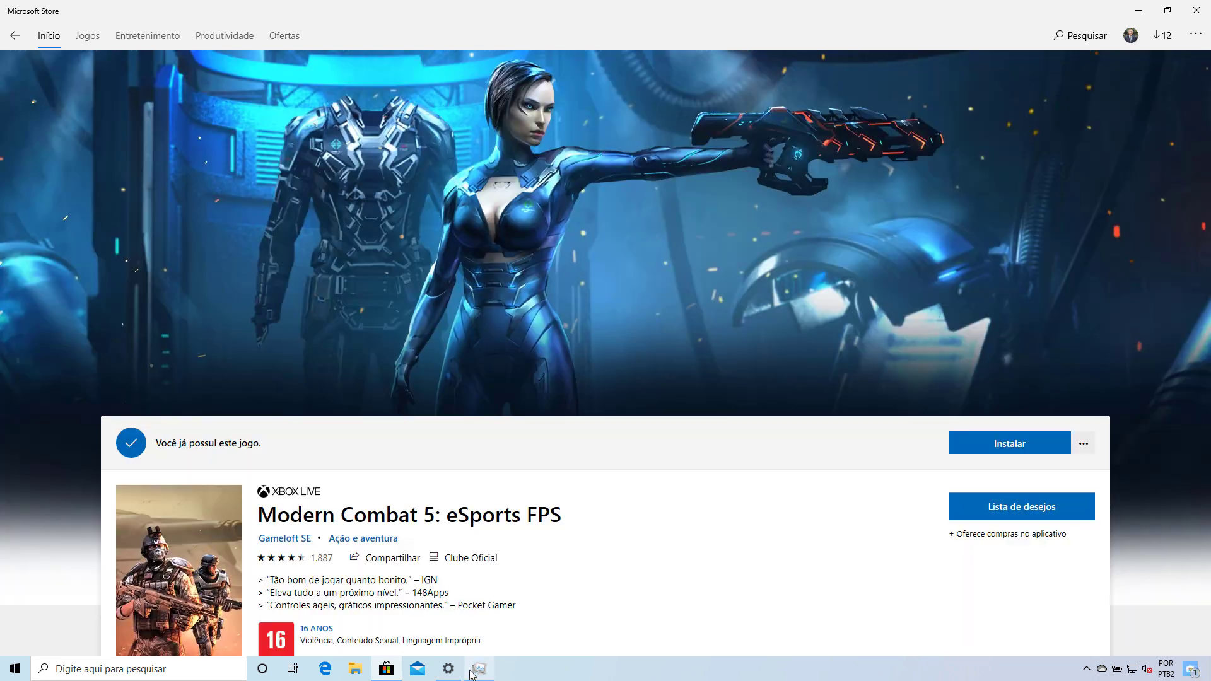
# Bring back Task Manager's Ethernet graph and arrange it side by side with the Configurações window.
pyautogui.click(480, 669)
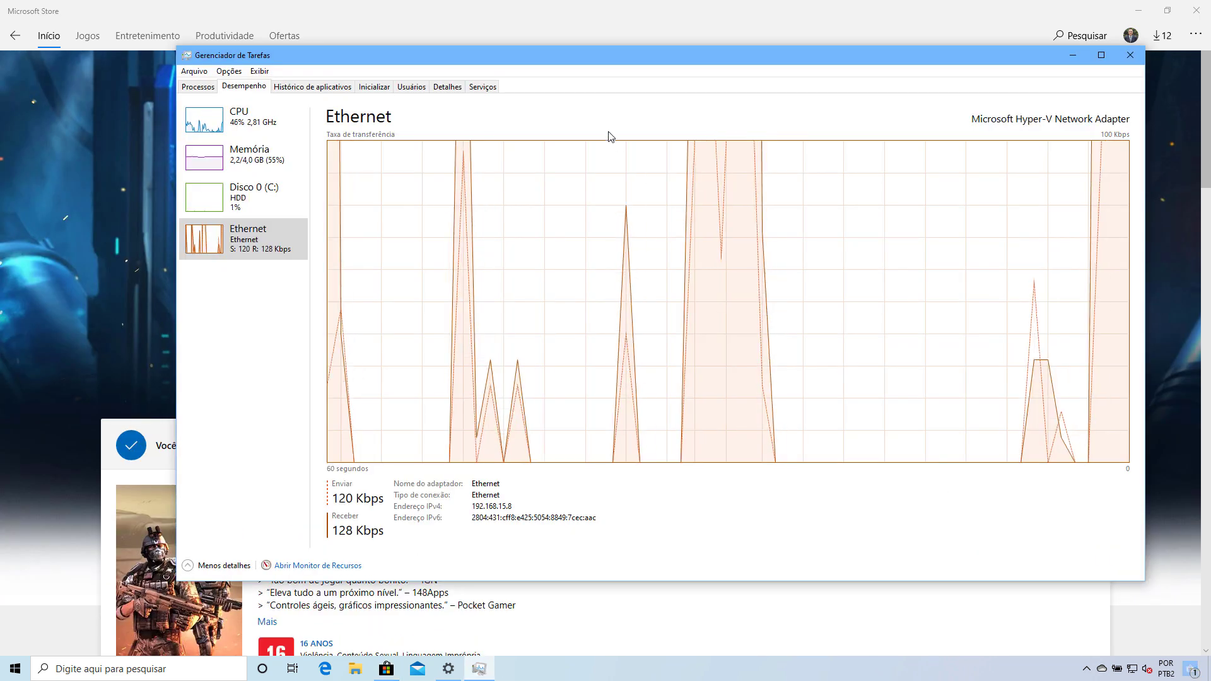
pyautogui.moveTo(637, 62); pyautogui.dragTo(905, 93)
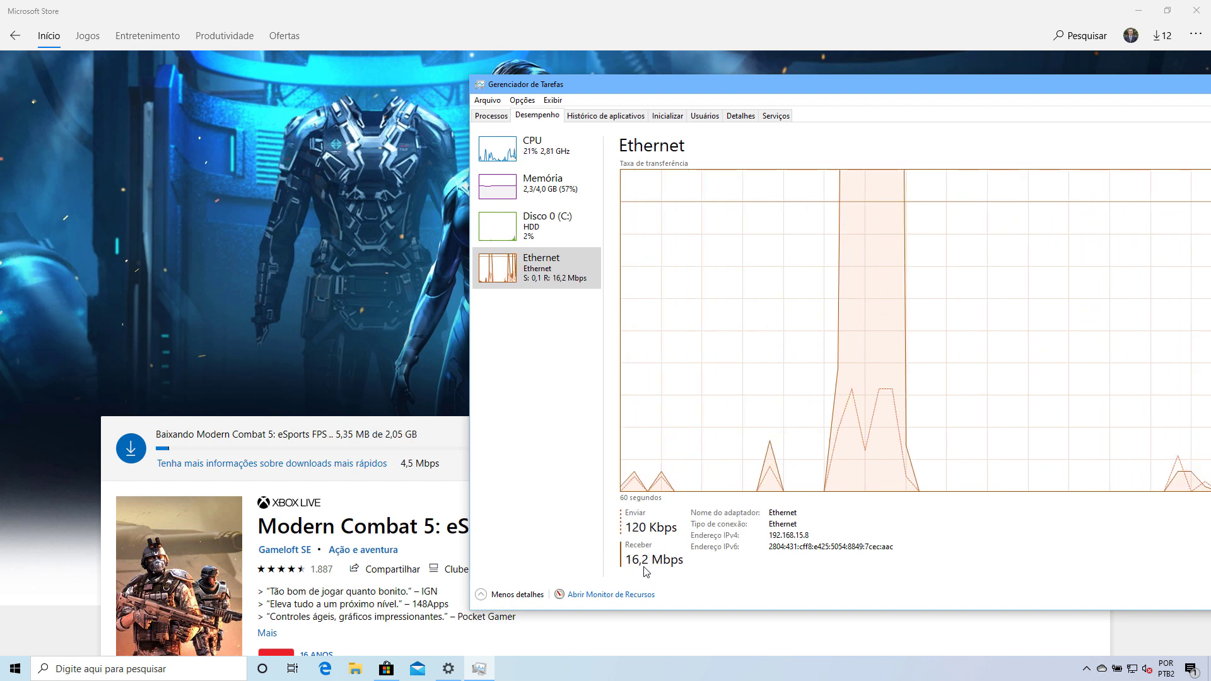
pyautogui.moveTo(909, 95); pyautogui.dragTo(890, 94)
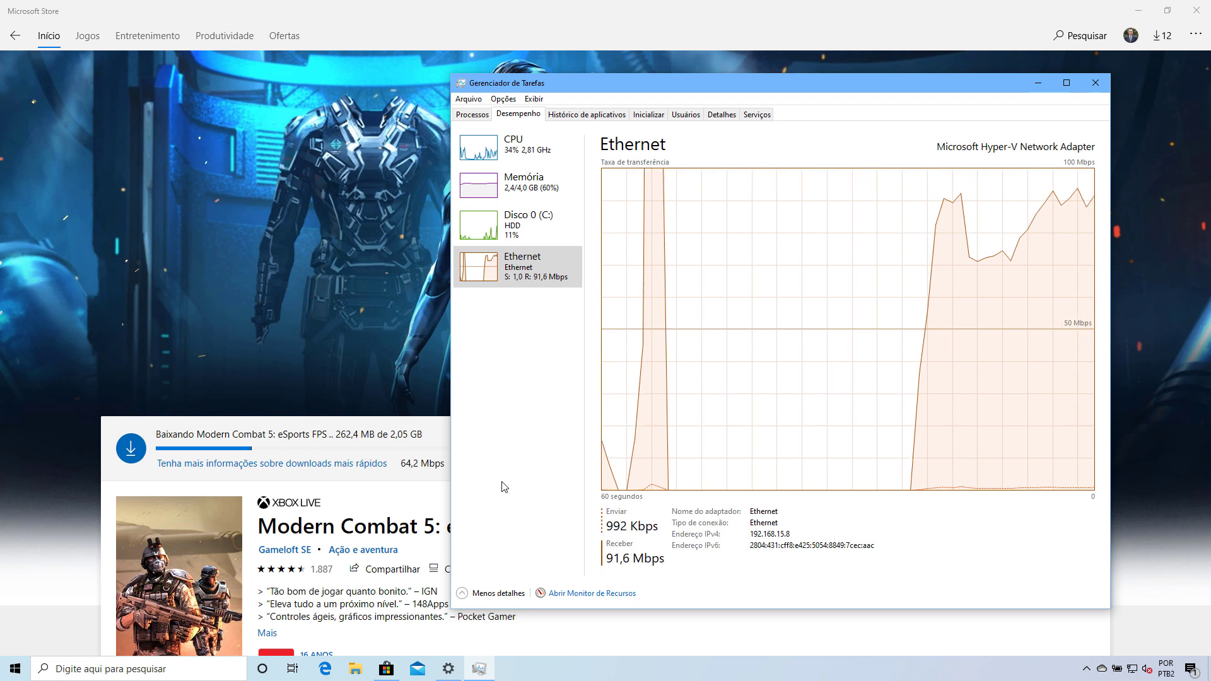
pyautogui.moveTo(678, 81); pyautogui.dragTo(1210, 184)
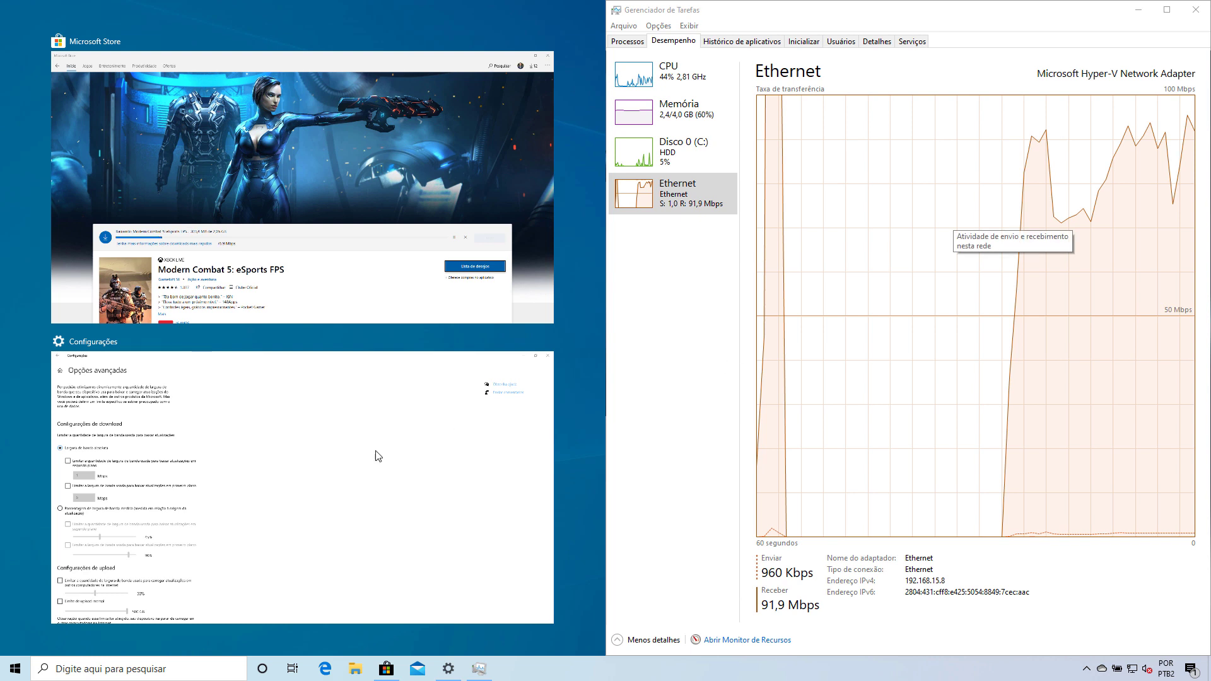
pyautogui.click(378, 455)
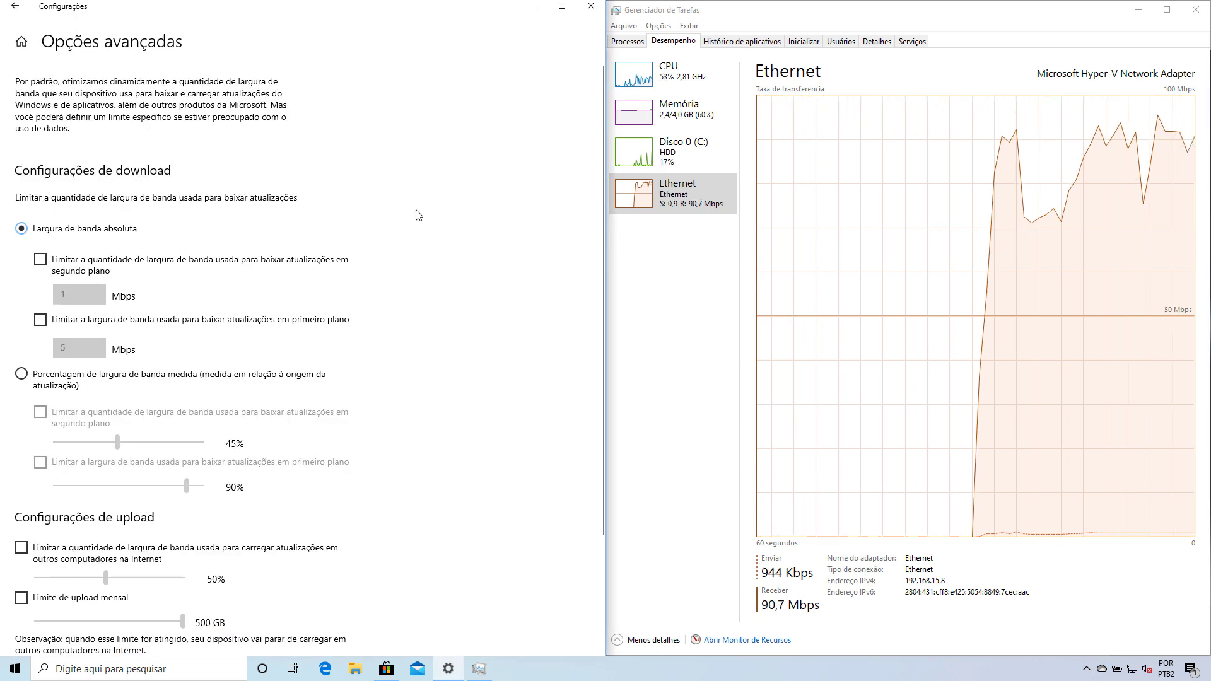
# Enable the absolute bandwidth limit for foreground update downloads and set it to 10 Mbps.
pyautogui.click(41, 322)
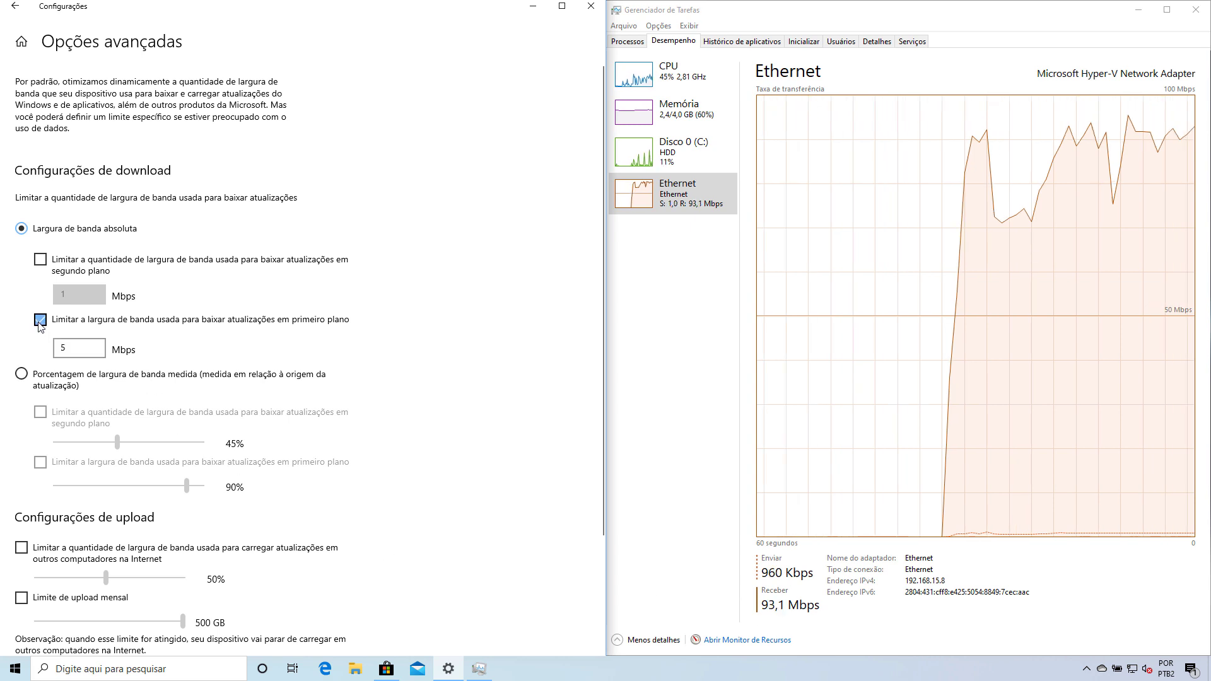
pyautogui.click(49, 351)
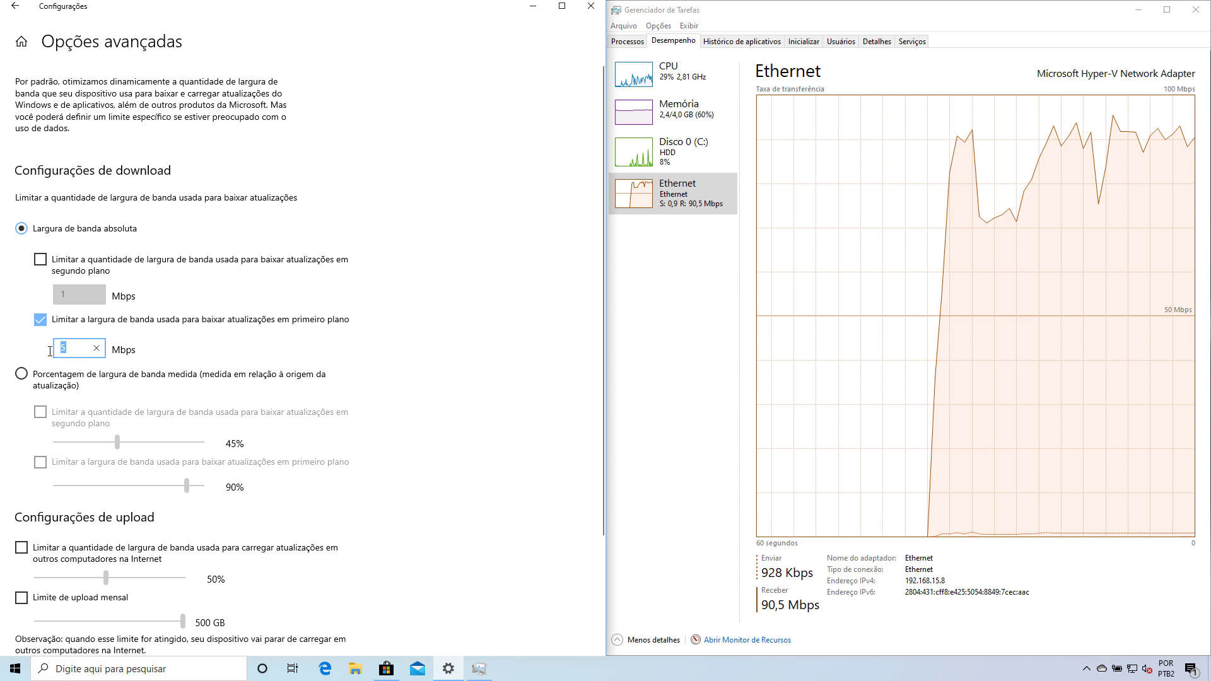
pyautogui.write('10')
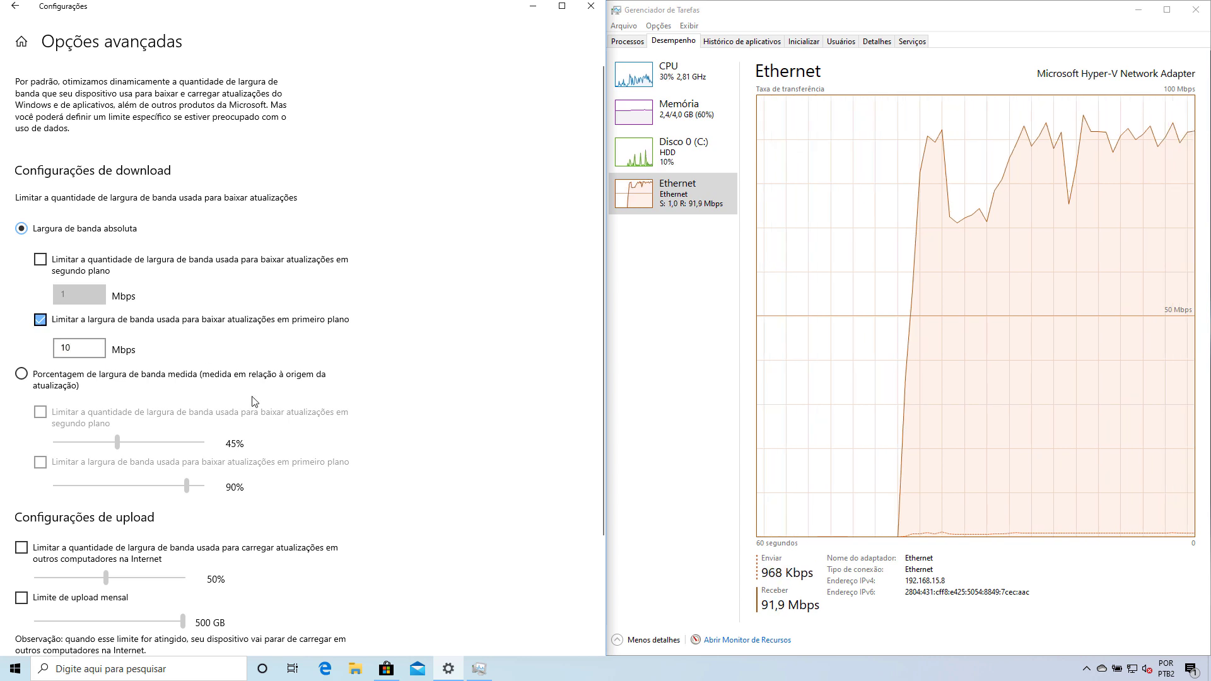
pyautogui.click(434, 421)
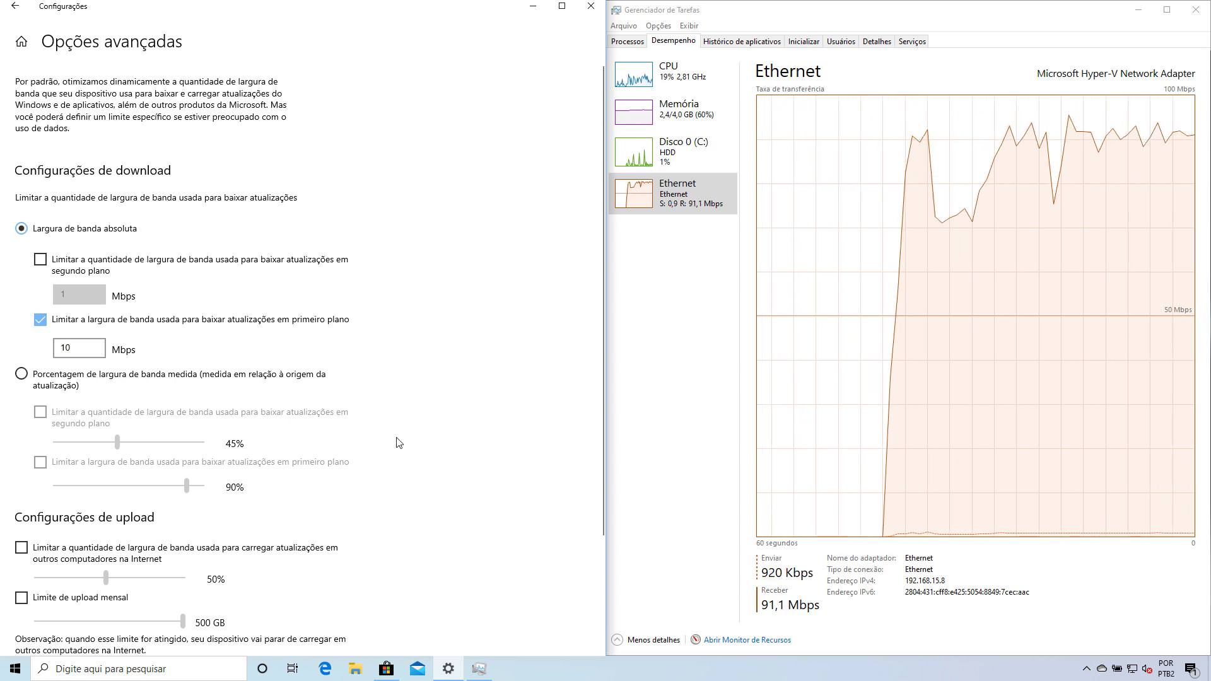